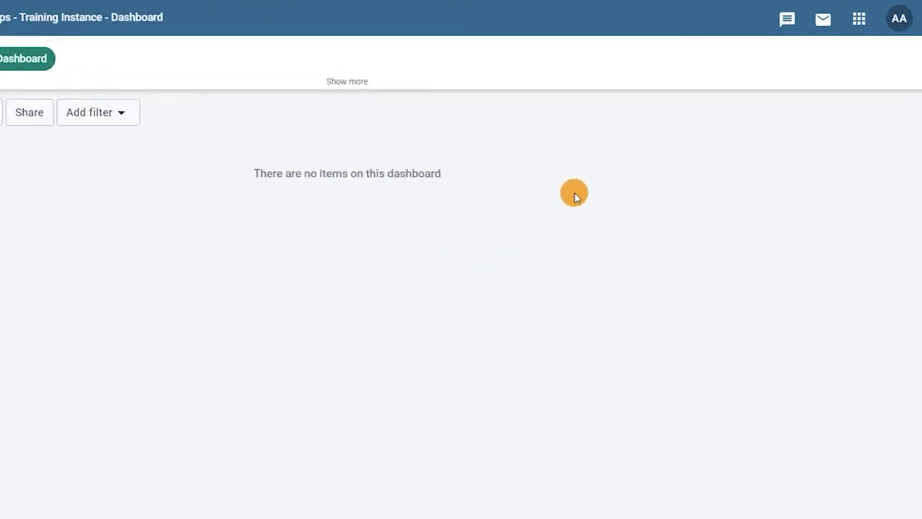
# - Search the apps menu for 'scor' and launch the Interactive Scorecard app
pyautogui.click(869, 17)
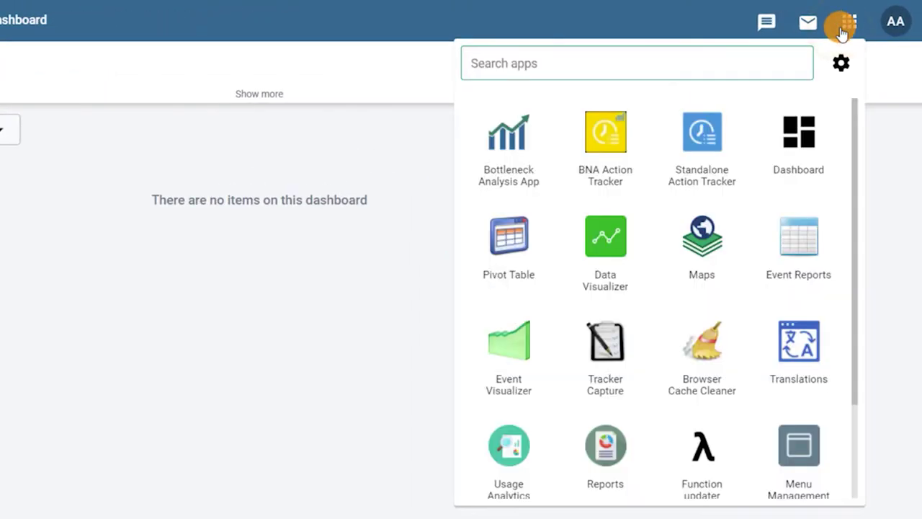
pyautogui.write('scor')
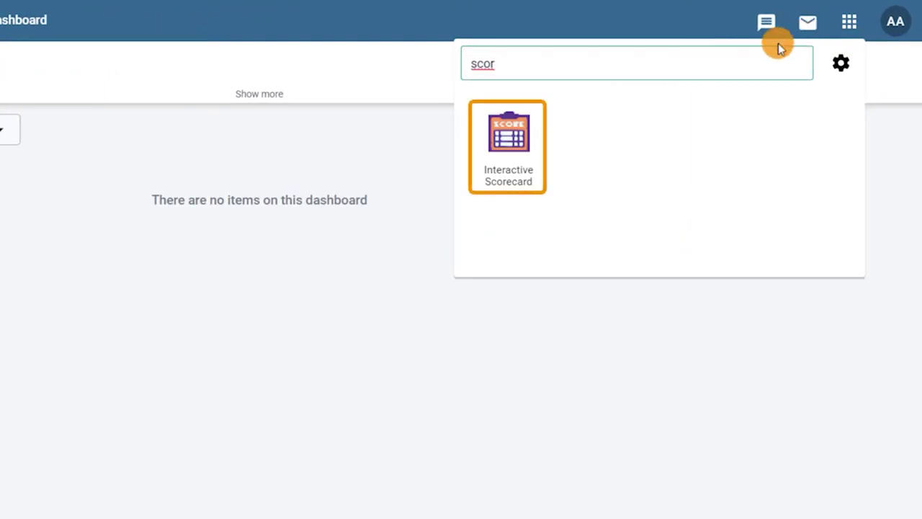
pyautogui.click(523, 137)
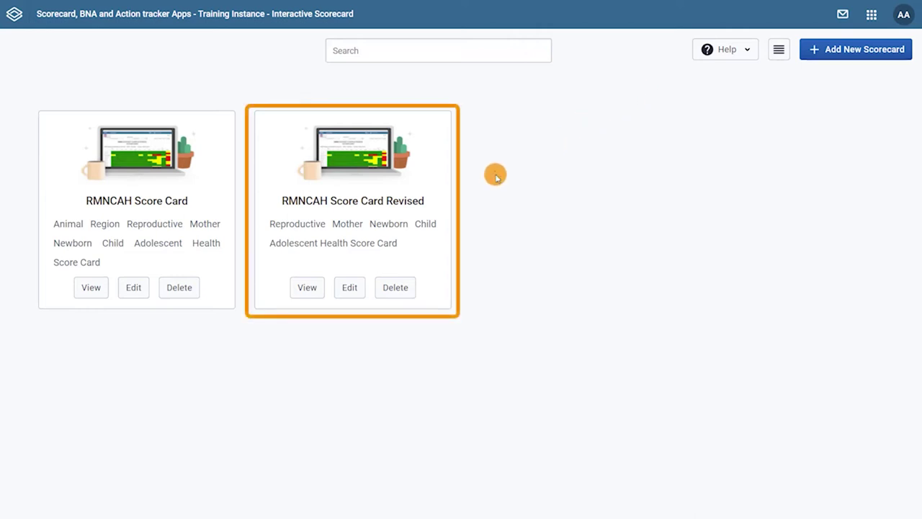
# - View the RMNCAH Score Card Revised scorecard
pyautogui.click(306, 287)
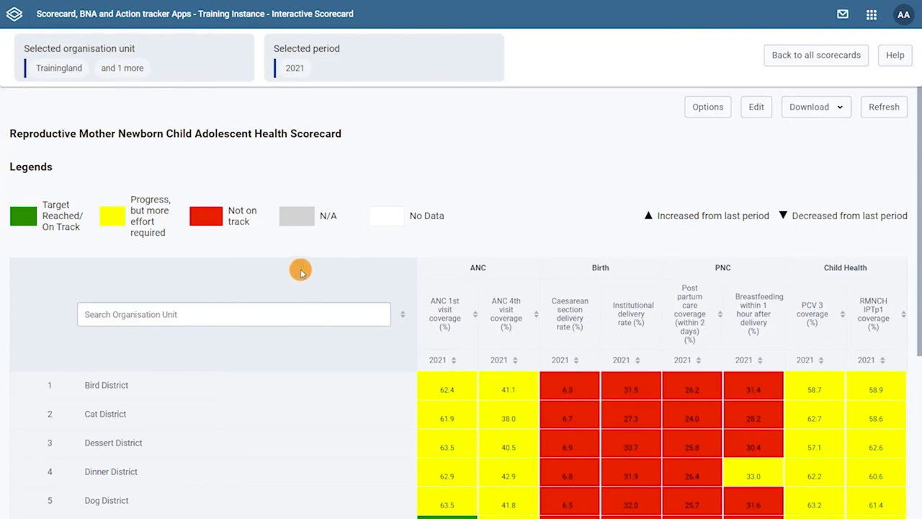
# - Select Bird District and all four 2020 quarters, then update the scorecard
pyautogui.click(191, 66)
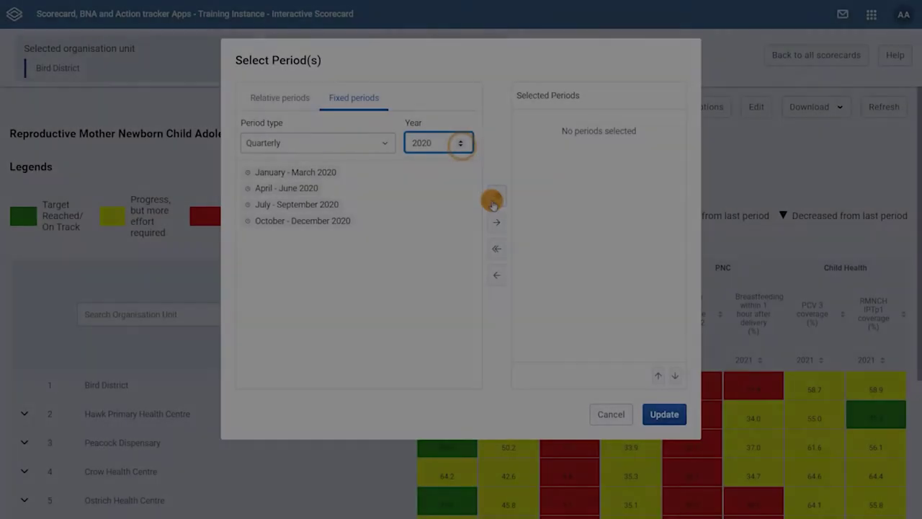
pyautogui.click(494, 200)
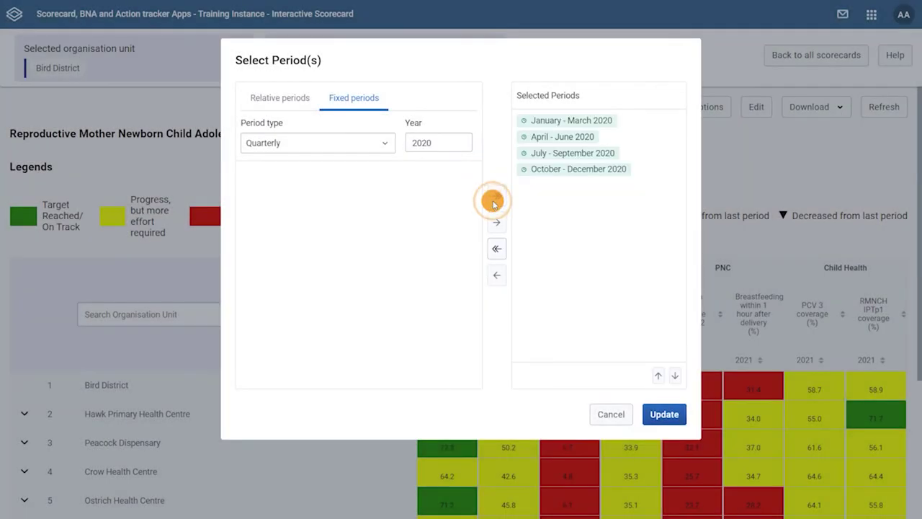
pyautogui.click(662, 413)
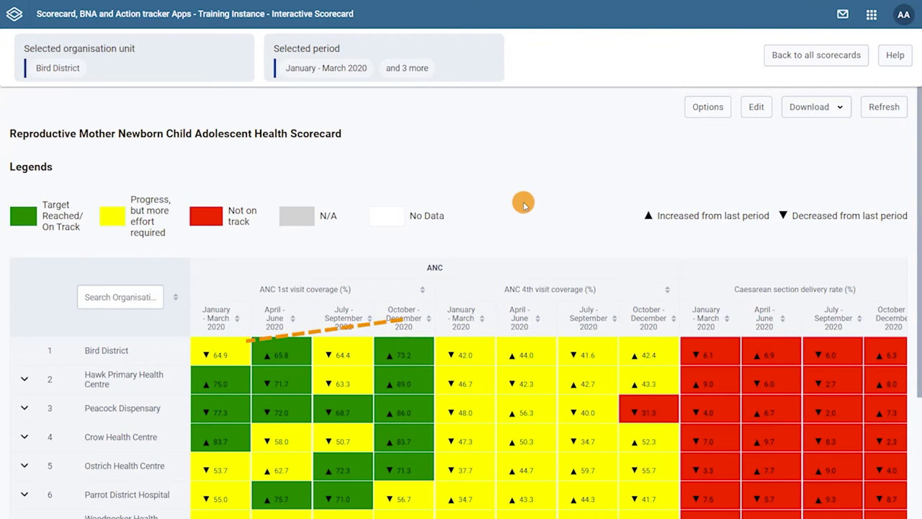
# - Transpose the table by dragging an indicator header into the row-header zone, then review it
pyautogui.moveTo(468, 288); pyautogui.dragTo(97, 357)
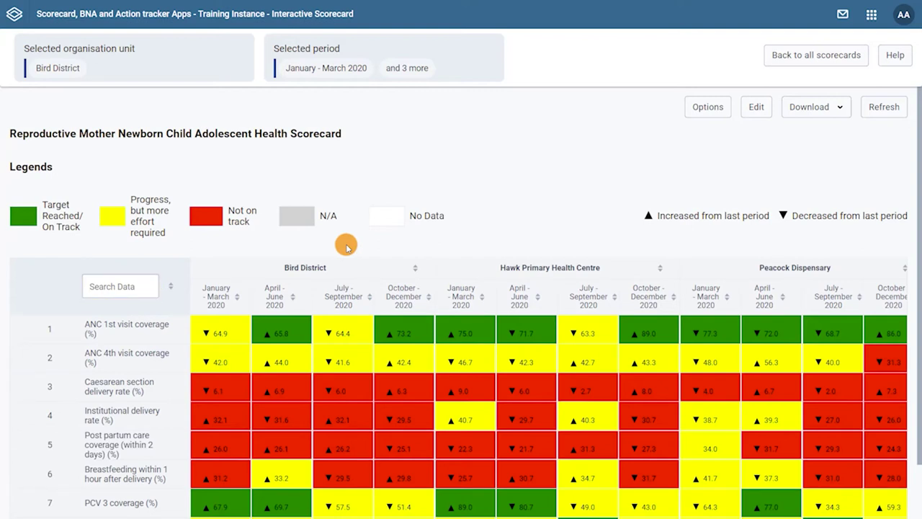
pyautogui.scroll(-1, 346, 247)
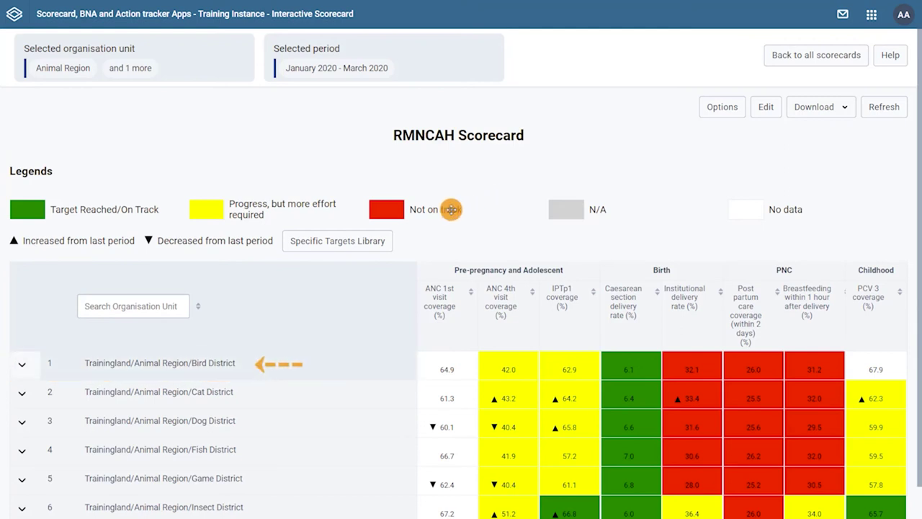
# - Expand the Bird District row and scroll through its nested facility table
pyautogui.click(23, 364)
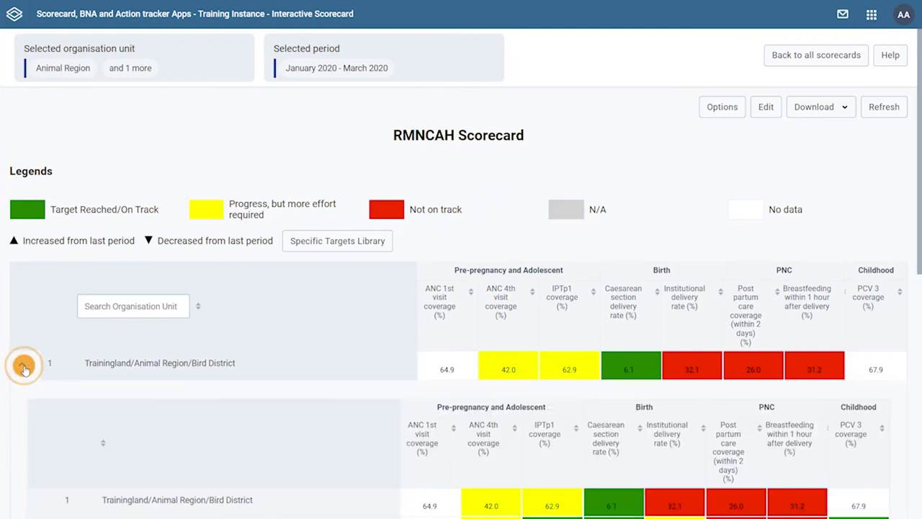
pyautogui.scroll(-2, 24, 368)
pyautogui.scroll(-2, 23, 368)
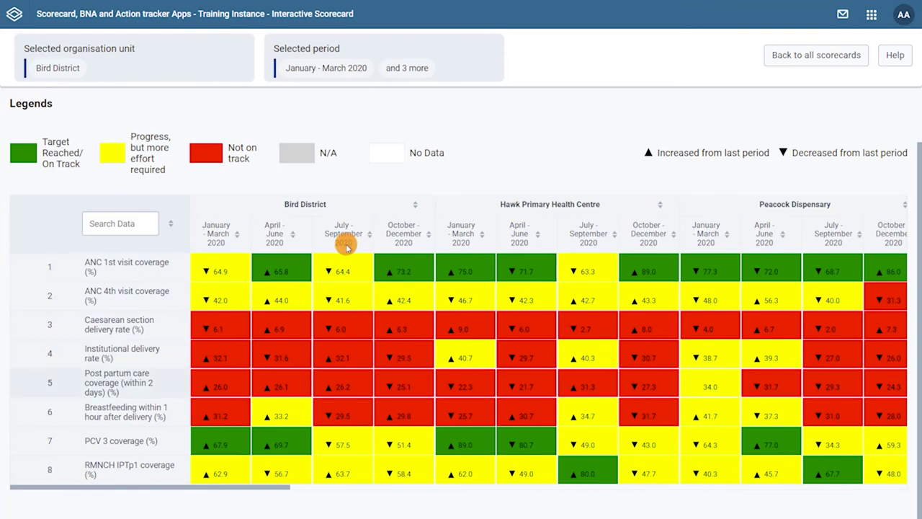
pyautogui.click(281, 443)
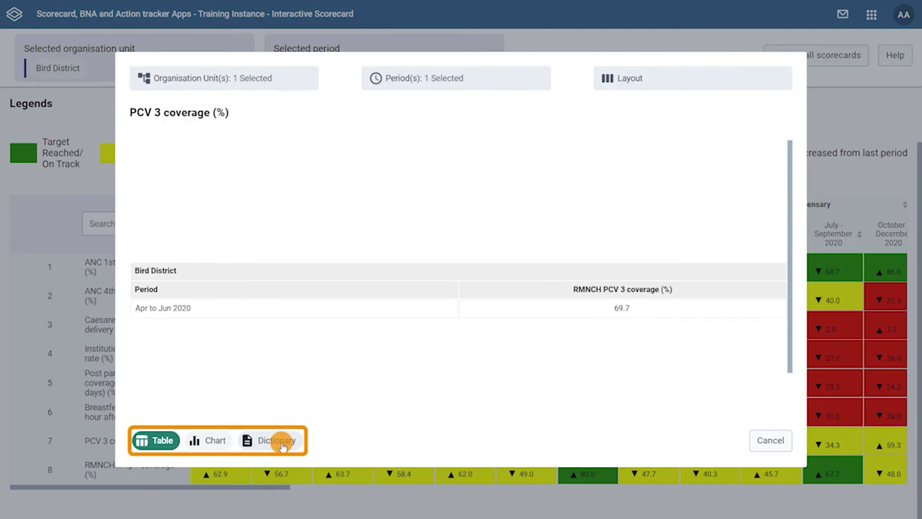
pyautogui.click(212, 440)
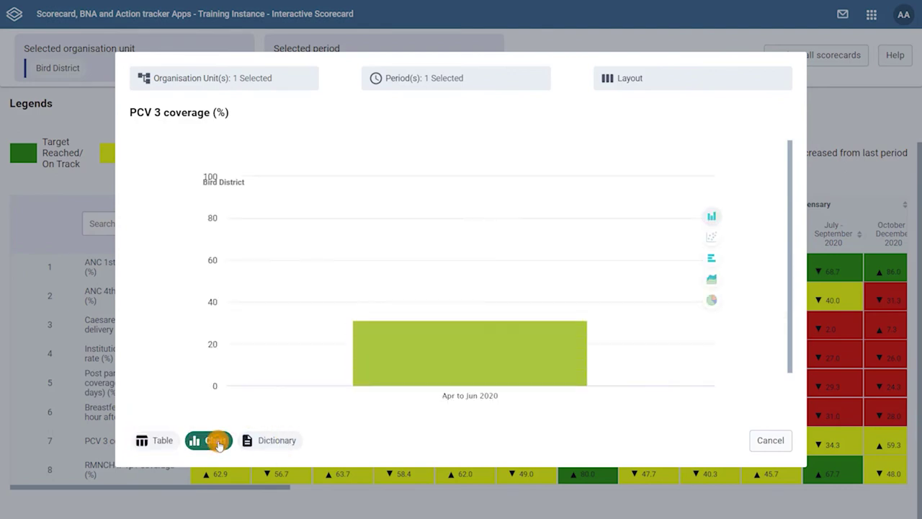
pyautogui.click(286, 443)
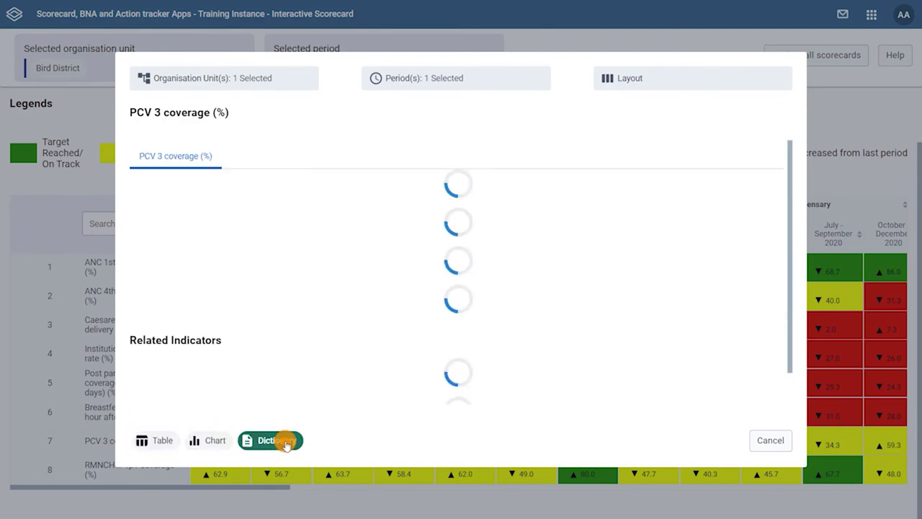
pyautogui.click(767, 442)
pyautogui.scroll(1, 346, 247)
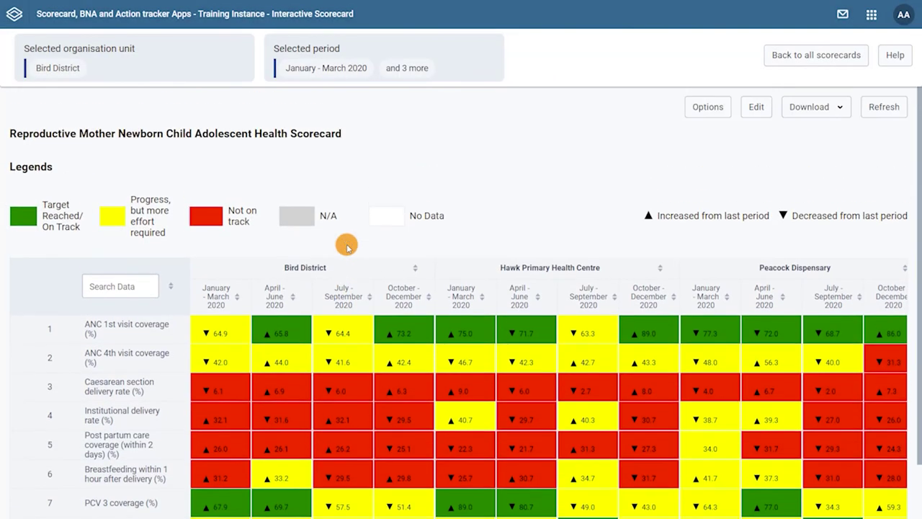
pyautogui.click(822, 101)
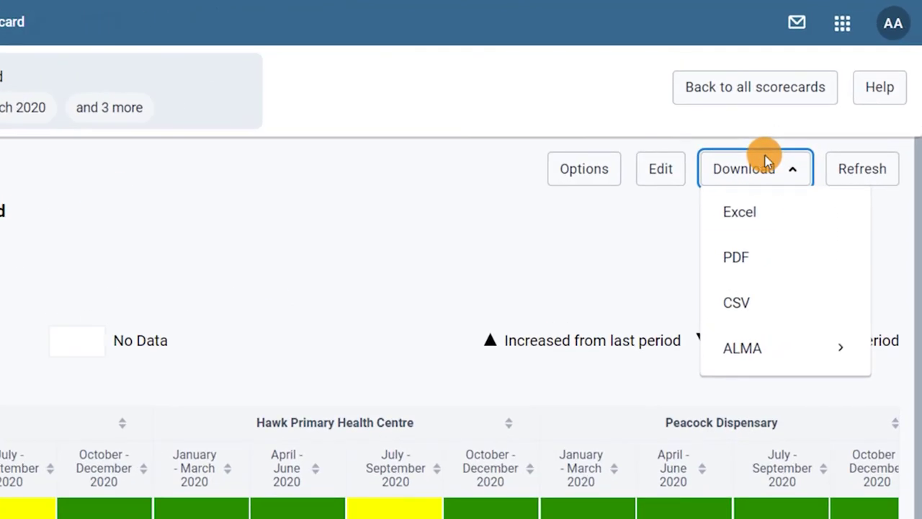
pyautogui.click(767, 160)
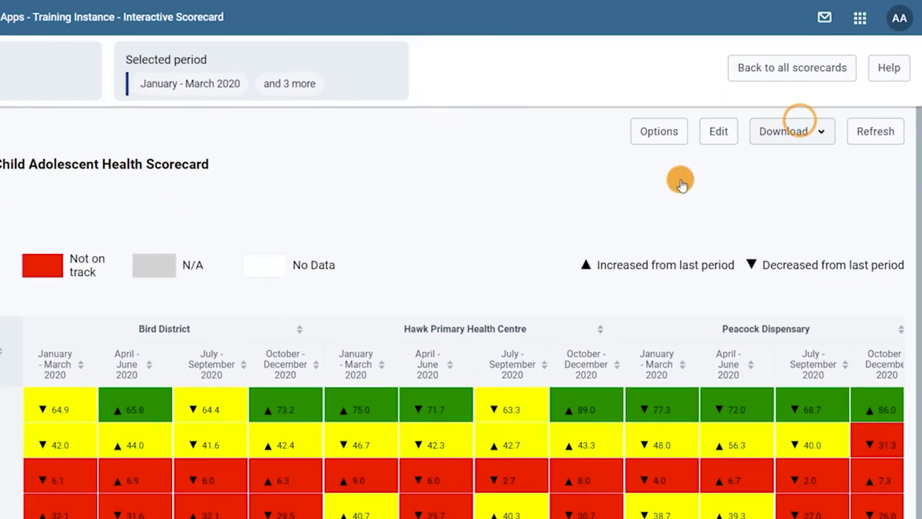